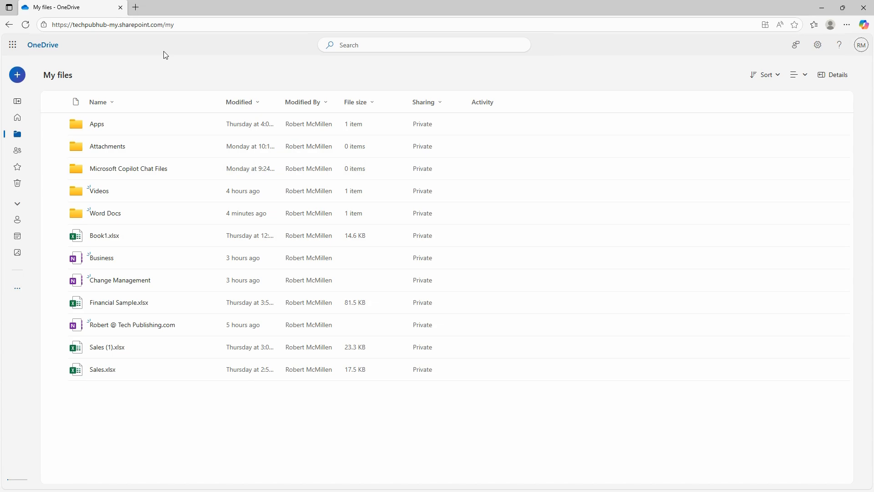
Step: Open the SharePoint start page in a new browser tab and go through its welcome tour before dismissing it
{"action": "left_click", "coordinate": [137, 7]}
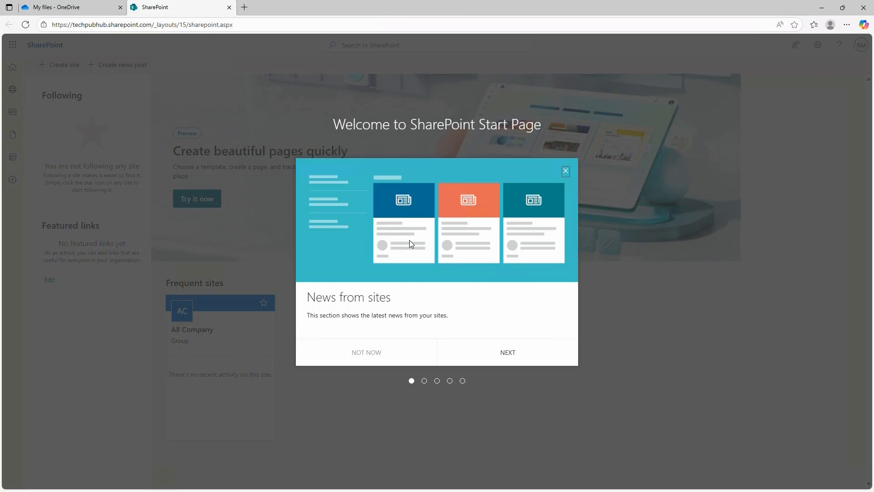
{"action": "left_click", "coordinate": [504, 353]}
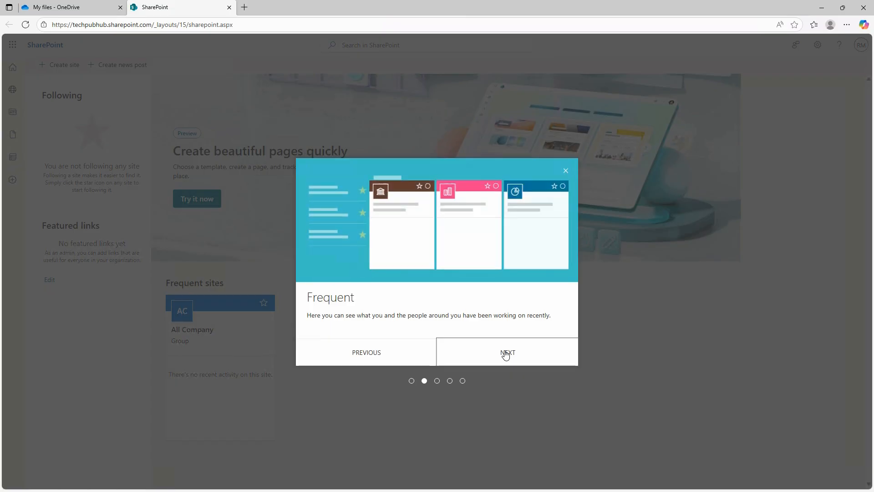
{"action": "left_click", "coordinate": [505, 355]}
{"action": "left_click", "coordinate": [506, 355]}
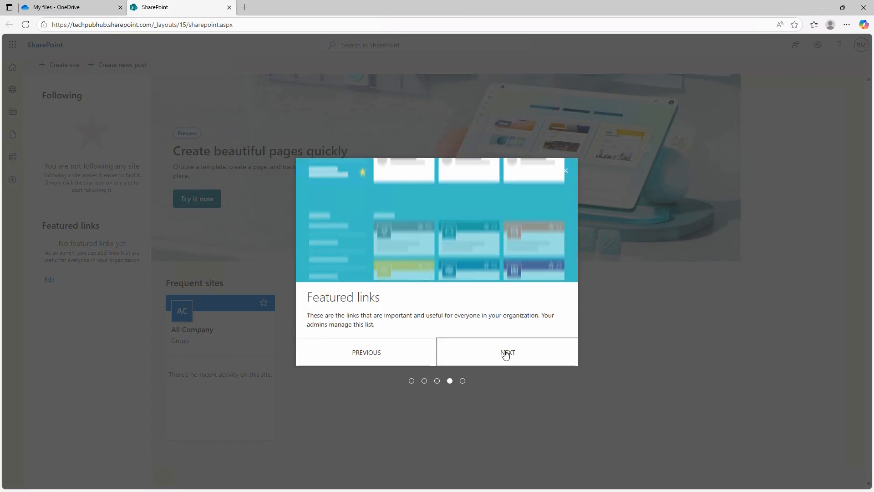
{"action": "left_click", "coordinate": [506, 354]}
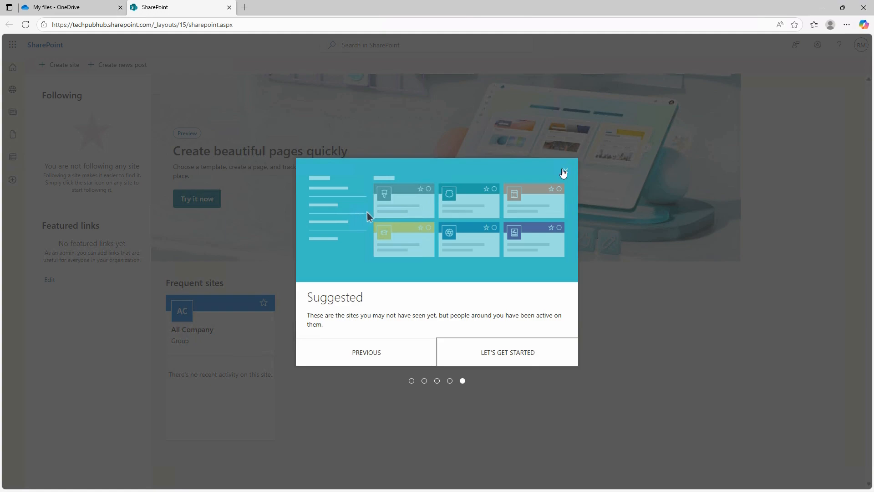
{"action": "left_click", "coordinate": [566, 173]}
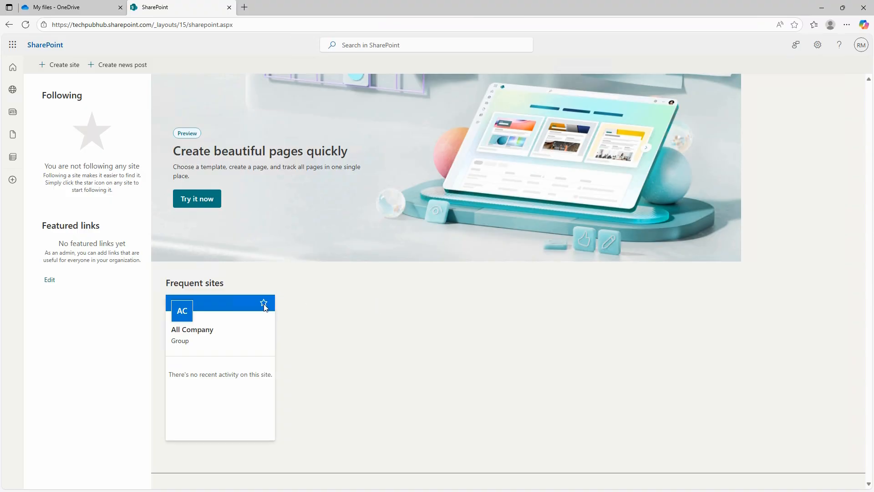
Step: Open the All Company site from the frequent sites and view the list of recent files
{"action": "left_click", "coordinate": [198, 315]}
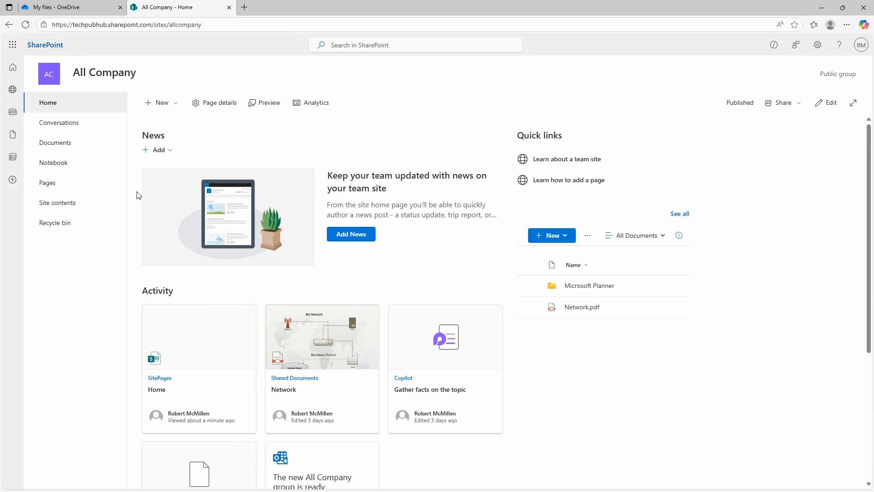
{"action": "left_click", "coordinate": [12, 136]}
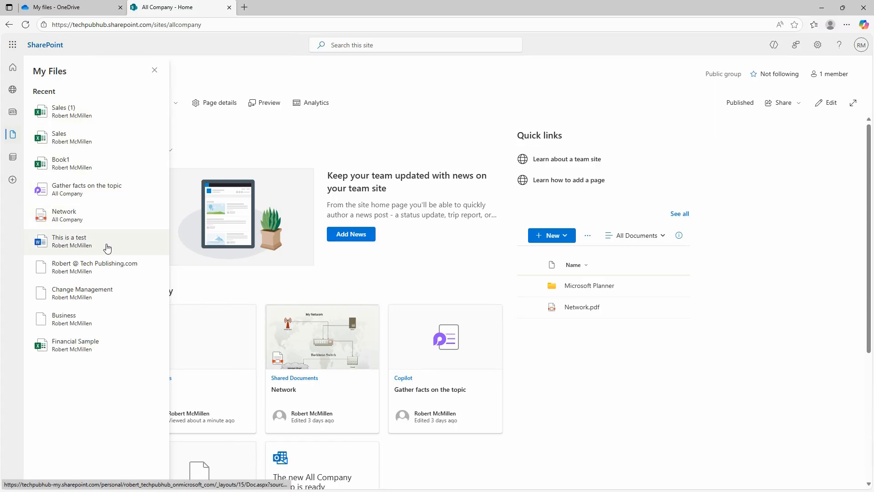
{"action": "left_click", "coordinate": [156, 71]}
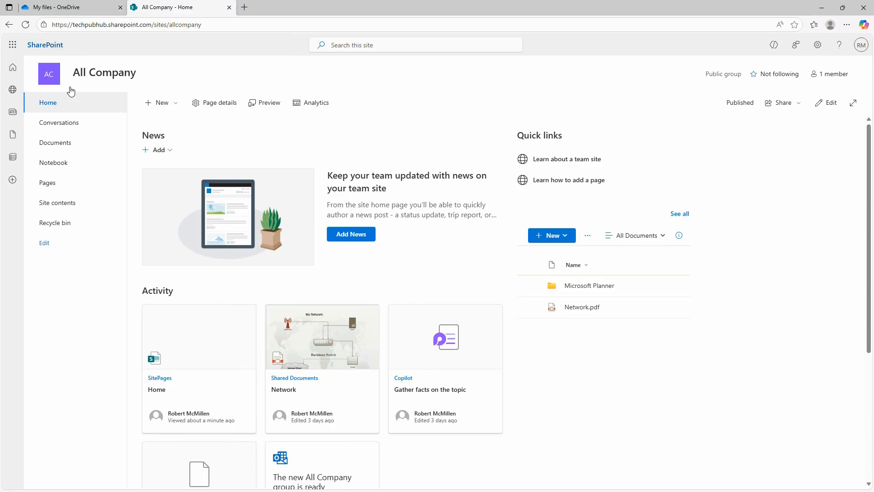
Step: Start creating a communication site from the SharePoint start page, using Microsoft's Volunteer center template
{"action": "left_click", "coordinate": [13, 70]}
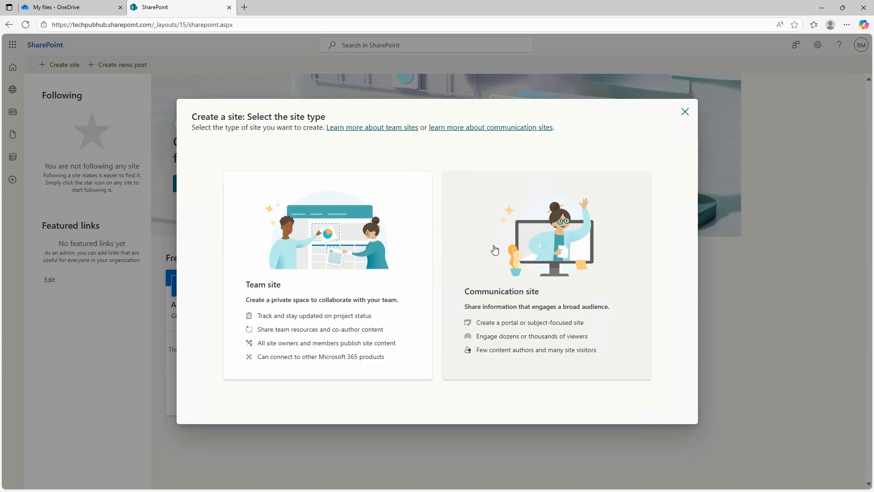
{"action": "left_click", "coordinate": [495, 250]}
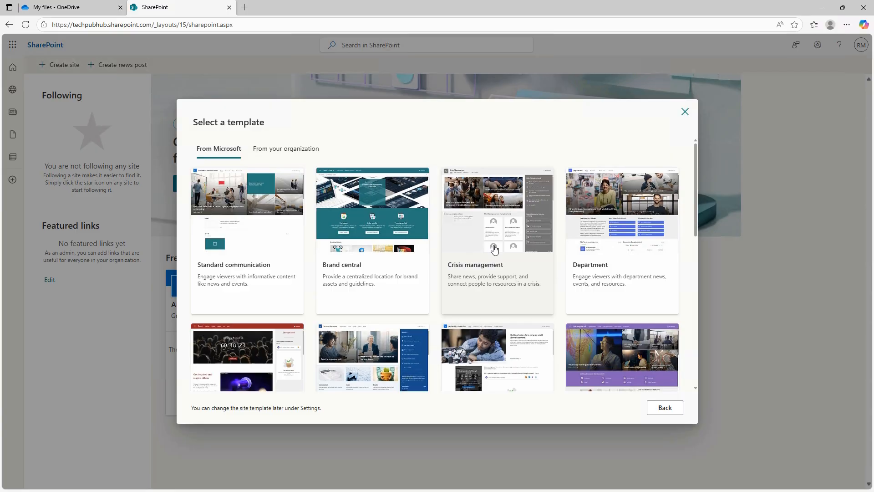
{"action": "scroll", "coordinate": [496, 272], "scroll_direction": "down", "scroll_amount": 2}
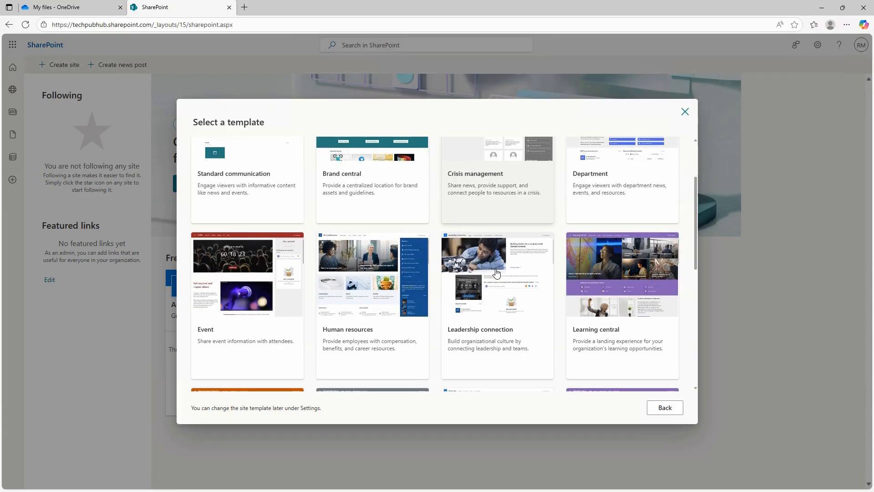
{"action": "scroll", "coordinate": [496, 272], "scroll_direction": "down", "scroll_amount": 4}
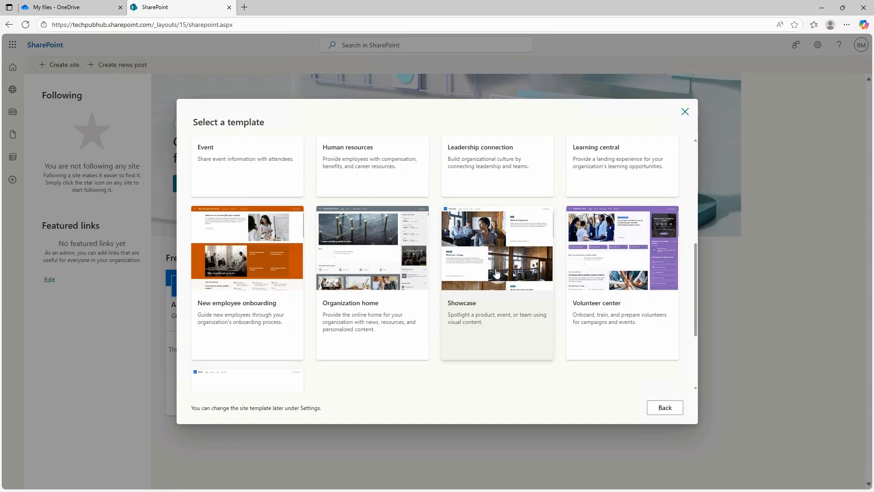
{"action": "scroll", "coordinate": [497, 272], "scroll_direction": "down", "scroll_amount": 1}
{"action": "scroll", "coordinate": [497, 272], "scroll_direction": "up", "scroll_amount": 2}
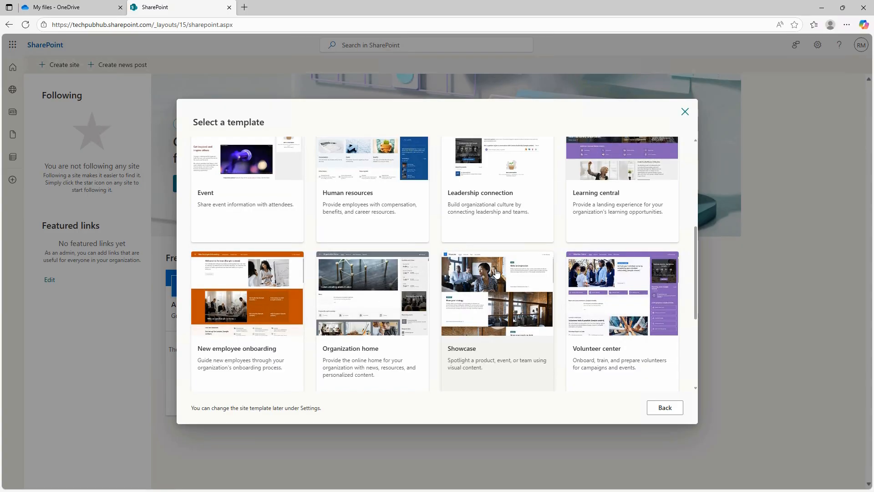
{"action": "scroll", "coordinate": [496, 272], "scroll_direction": "up", "scroll_amount": 2}
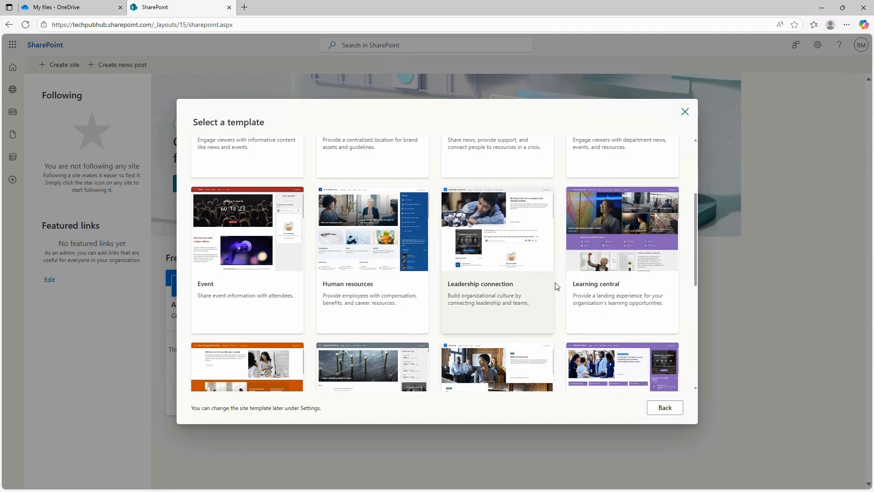
{"action": "scroll", "coordinate": [556, 287], "scroll_direction": "down", "scroll_amount": 2}
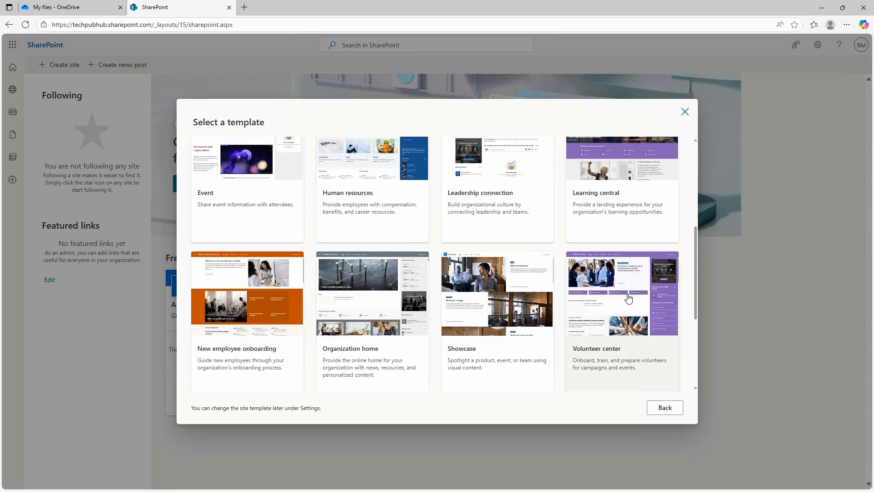
{"action": "scroll", "coordinate": [628, 298], "scroll_direction": "down", "scroll_amount": 2}
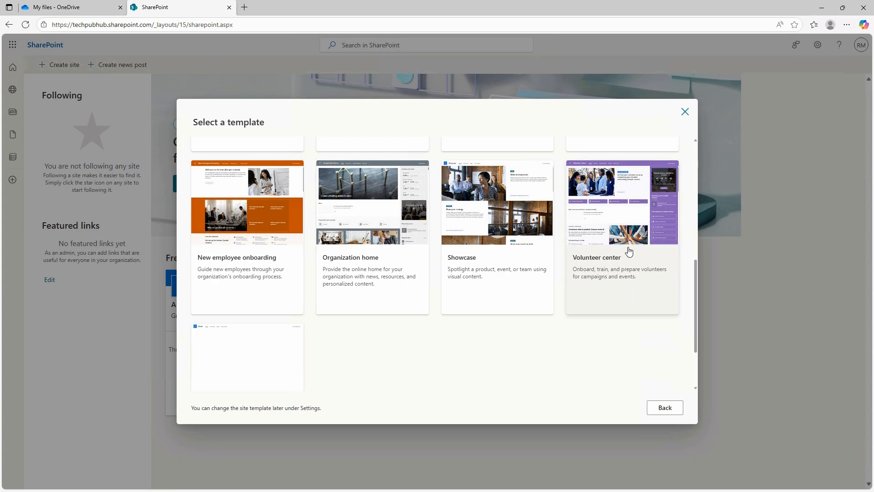
{"action": "left_click", "coordinate": [622, 207]}
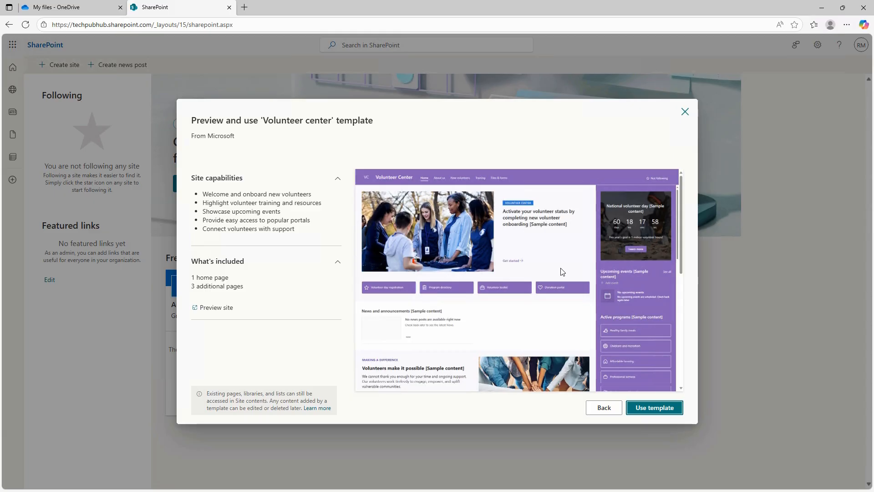
{"action": "left_click", "coordinate": [652, 409]}
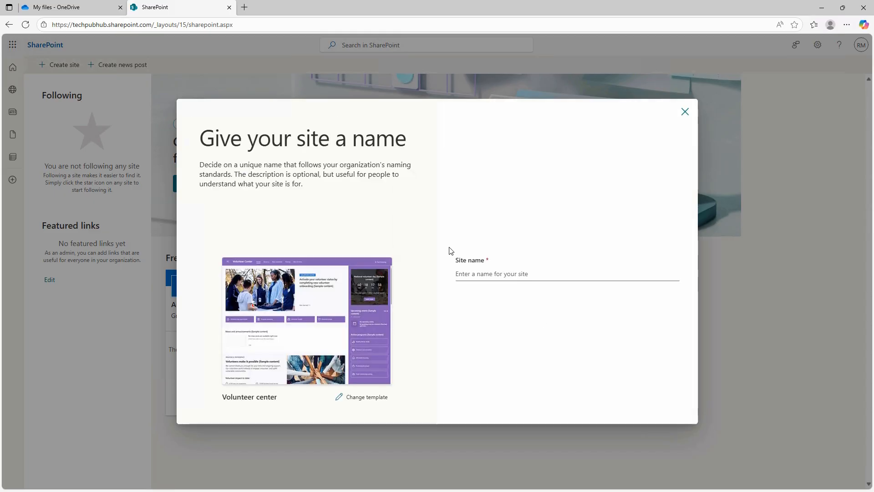
Step: Name the site Blood Donor Site, describe it as "This site lets the community know when we're having a blood drive.", and create it in English
{"action": "left_click", "coordinate": [484, 275]}
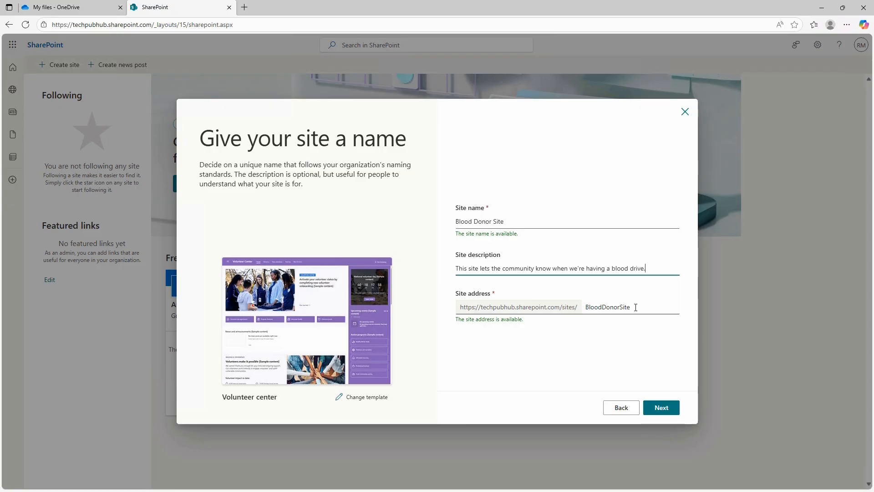
{"action": "left_click", "coordinate": [660, 408]}
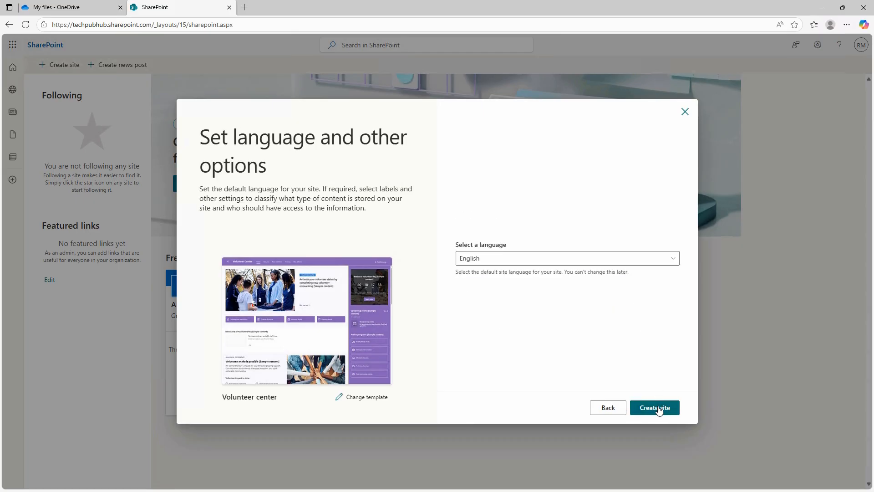
{"action": "left_click", "coordinate": [659, 408]}
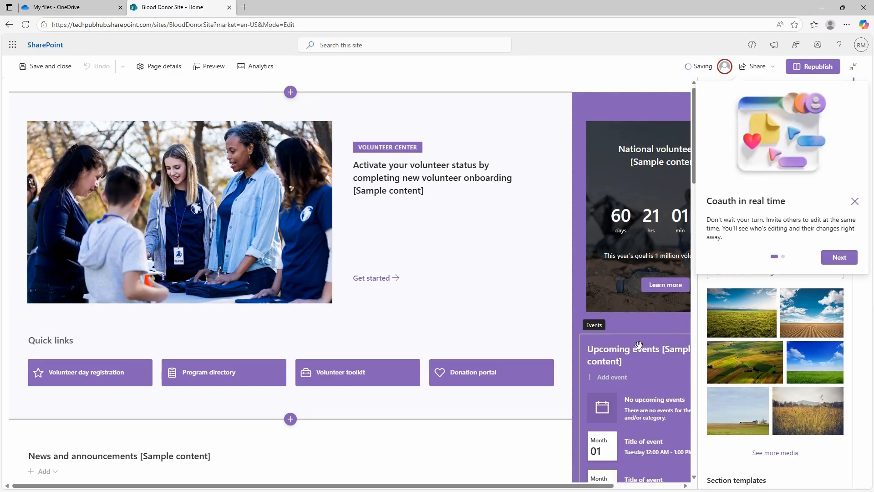
Step: Dismiss the coauthoring introduction, and add a Quick links web part whose link to the recent VolunteerCenter page is tested
{"action": "scroll", "coordinate": [639, 344], "scroll_direction": "down", "scroll_amount": 2}
{"action": "scroll", "coordinate": [639, 344], "scroll_direction": "up", "scroll_amount": 2}
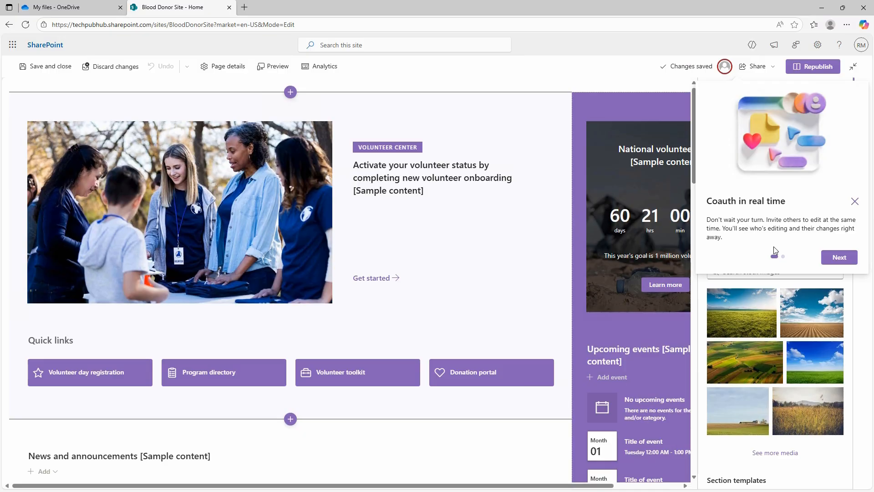
{"action": "left_click", "coordinate": [854, 202]}
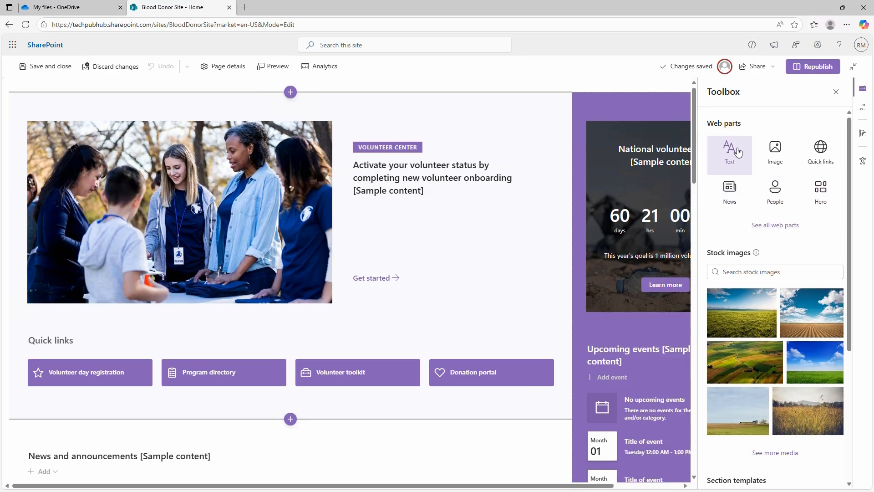
{"action": "left_click", "coordinate": [823, 150]}
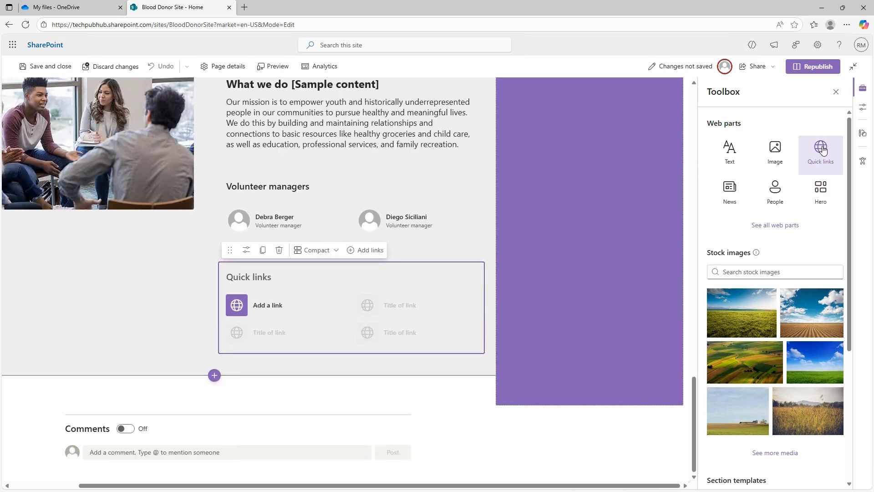
{"action": "left_click", "coordinate": [437, 335]}
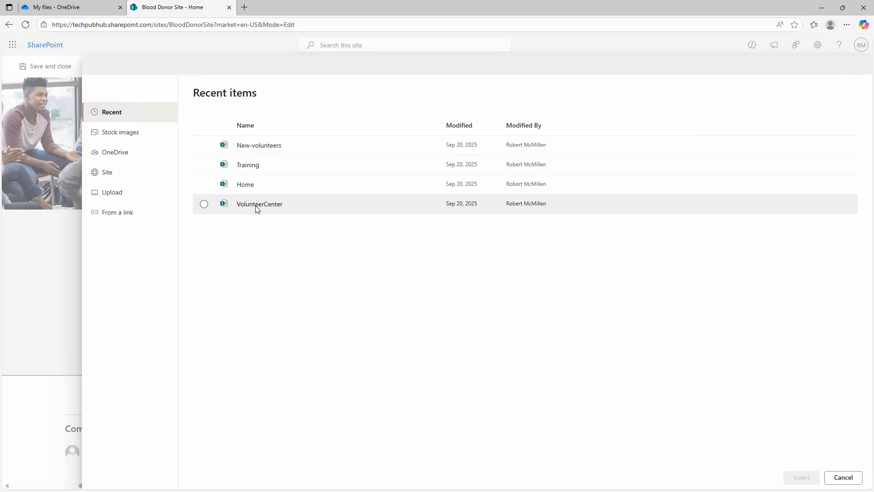
{"action": "left_click", "coordinate": [204, 204]}
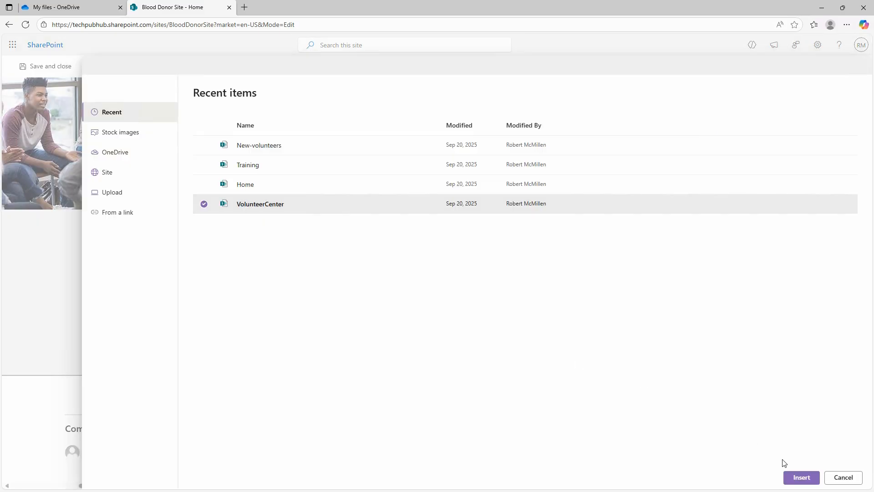
{"action": "left_click", "coordinate": [801, 477]}
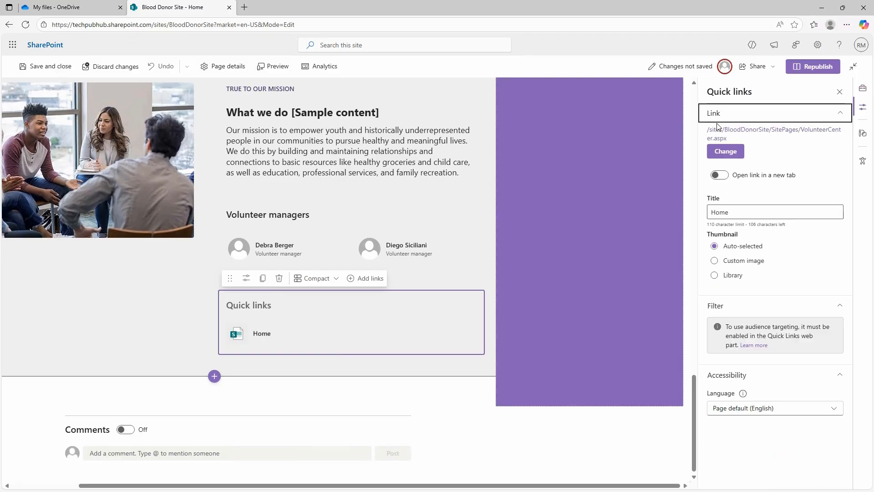
{"action": "left_click", "coordinate": [769, 132]}
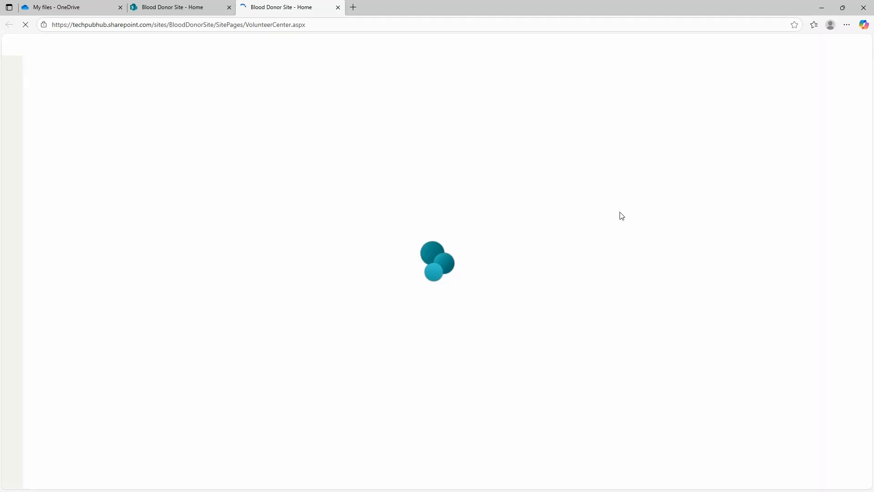
{"action": "key", "text": "ctrl+w"}
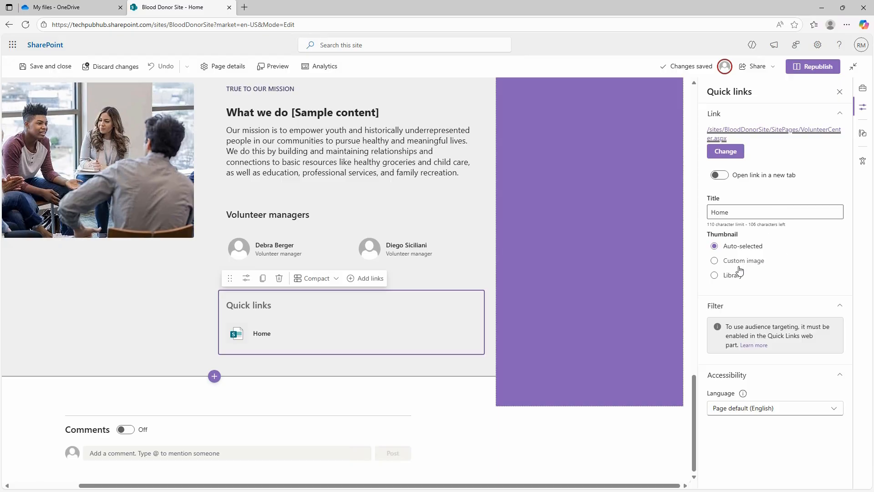
Step: Set the Home quick link's thumbnail source to Library and republish the Blood Donor Site home page
{"action": "left_click", "coordinate": [726, 277]}
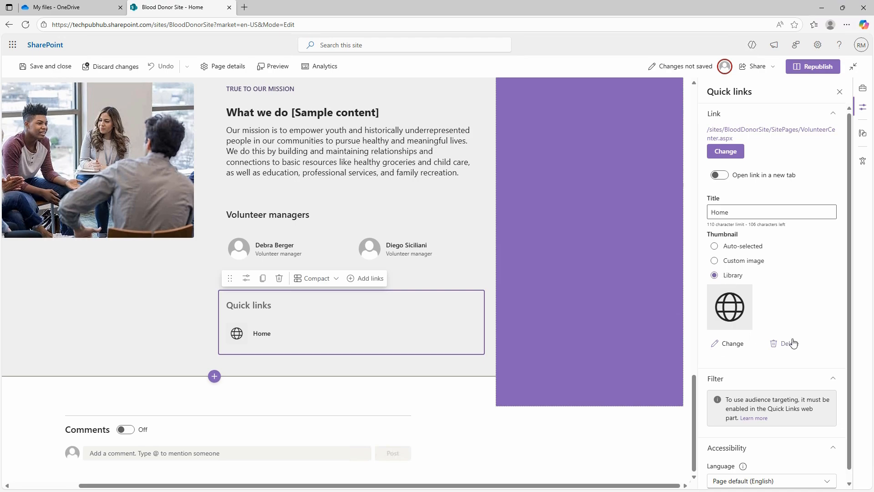
{"action": "left_click", "coordinate": [802, 66]}
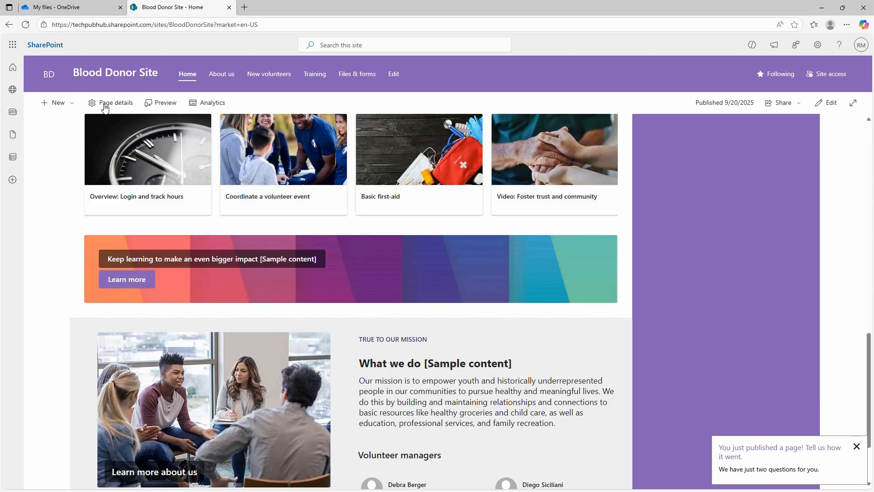
Step: Check the frequent and followed sites from the SharePoint start page, and return to the All Company site to look through its activity
{"action": "left_click", "coordinate": [12, 67]}
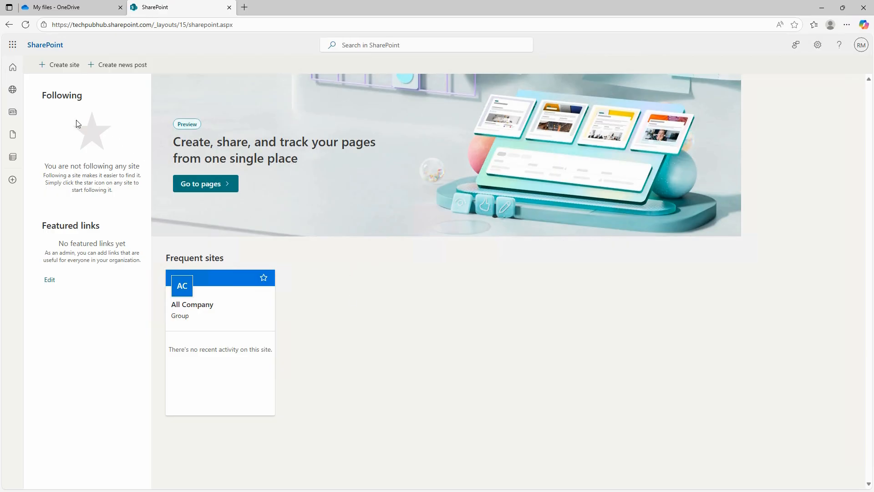
{"action": "left_click", "coordinate": [12, 91]}
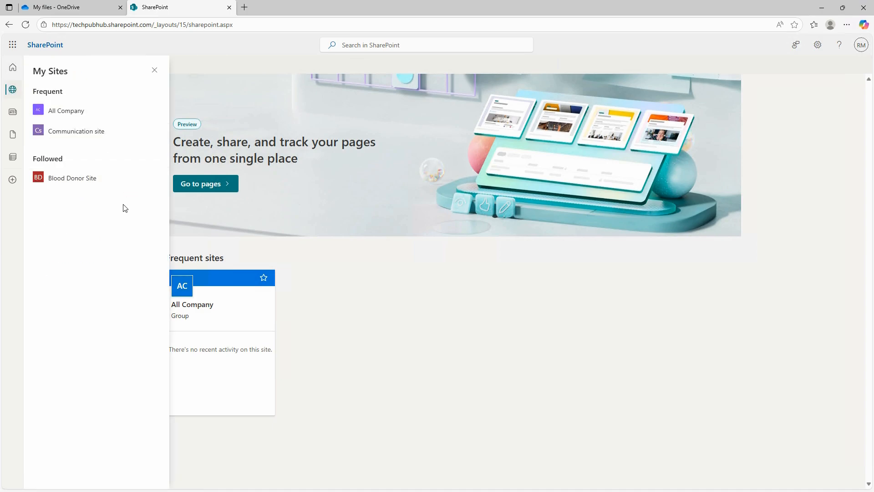
{"action": "left_click", "coordinate": [155, 70]}
{"action": "left_click", "coordinate": [375, 307]}
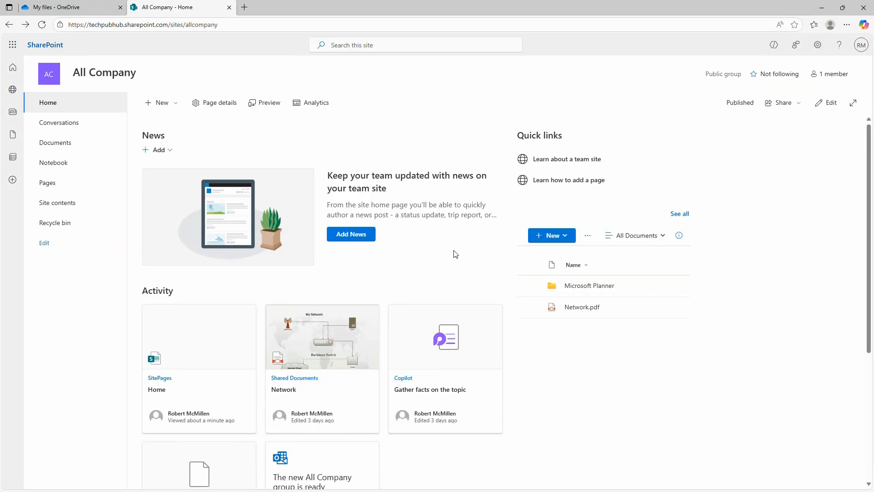
{"action": "scroll", "coordinate": [455, 254], "scroll_direction": "down", "scroll_amount": 3}
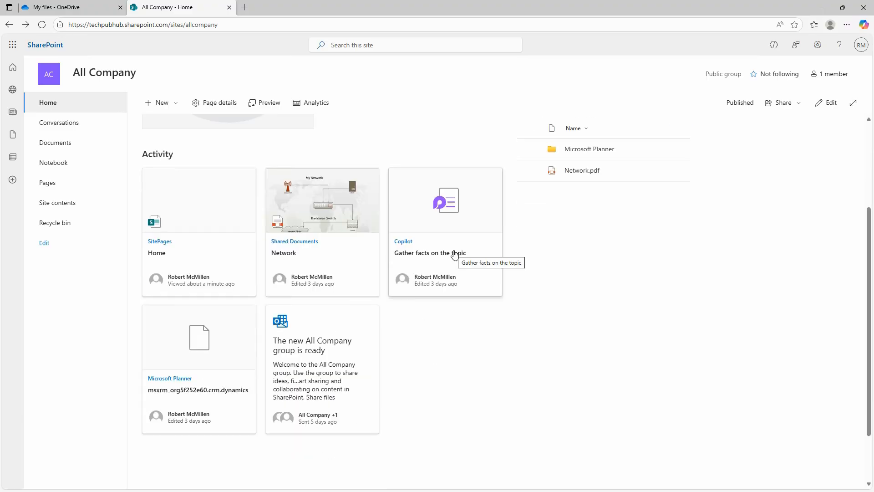
Step: Start a news post on the All Company site from the Monthly news update template and check its sharing options
{"action": "scroll", "coordinate": [456, 254], "scroll_direction": "up", "scroll_amount": 3}
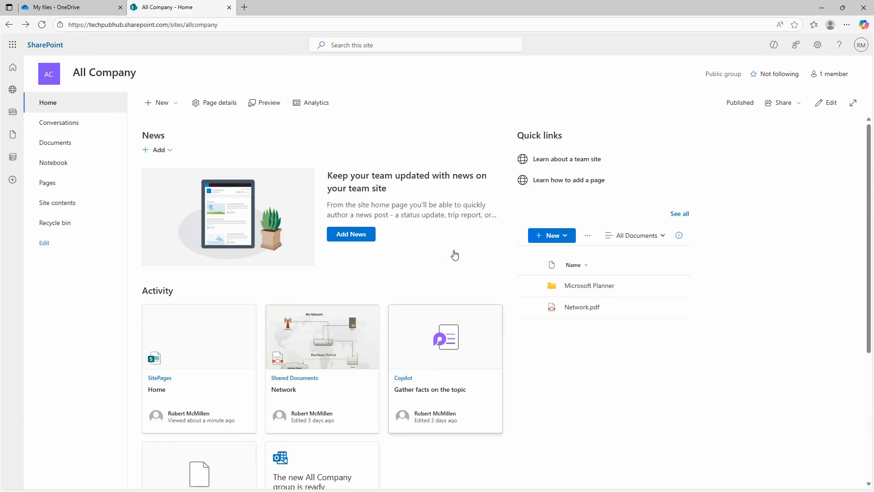
{"action": "left_click", "coordinate": [344, 235]}
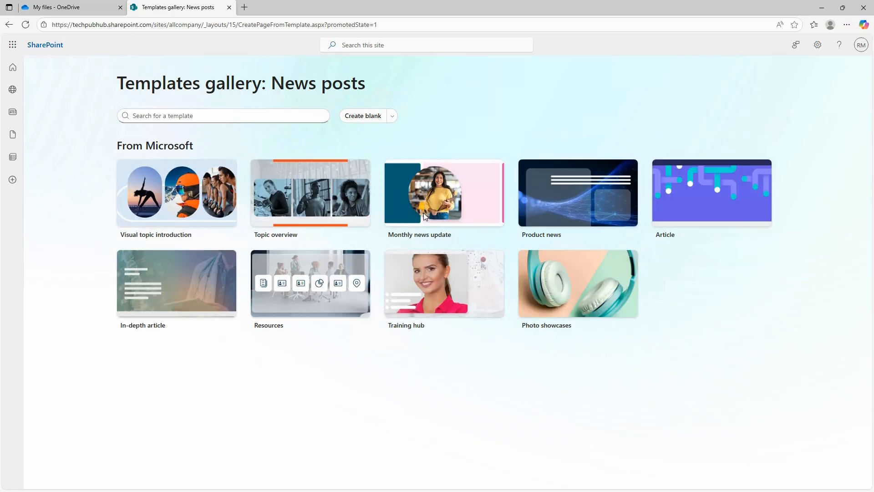
{"action": "left_click", "coordinate": [424, 214]}
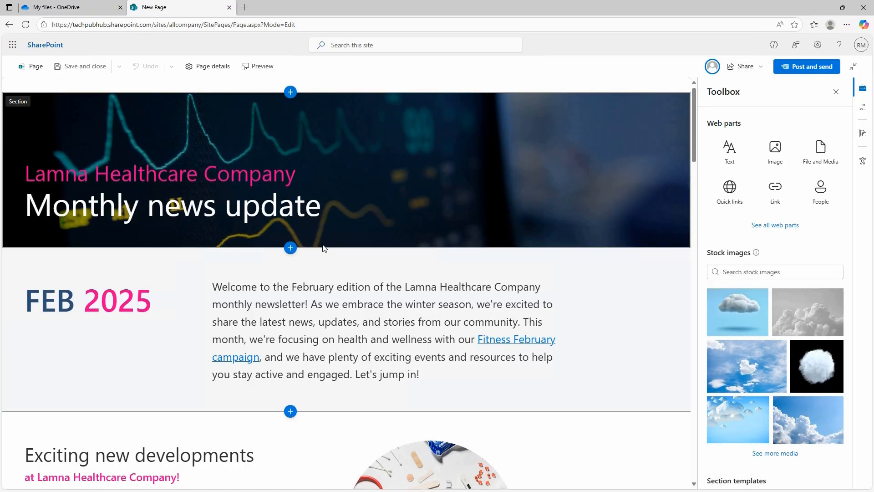
{"action": "left_click", "coordinate": [750, 68]}
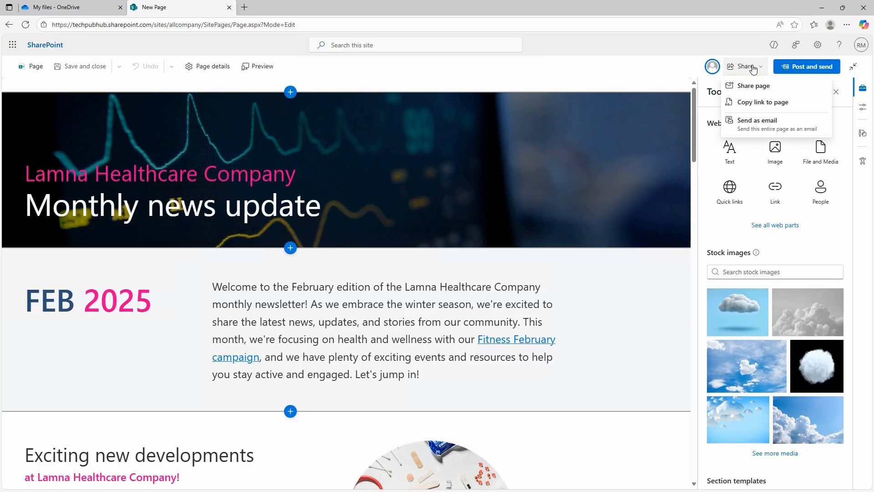
{"action": "left_click", "coordinate": [753, 69]}
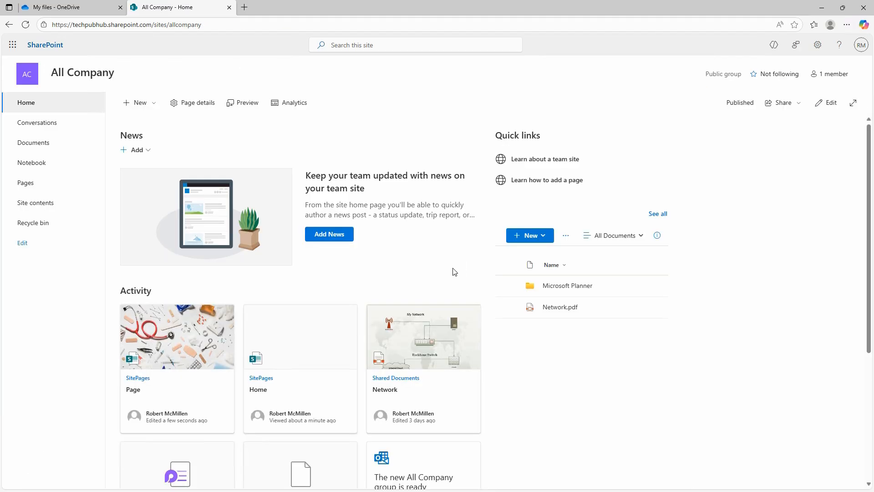
Step: Create a blank Word document in the All Company site's document library, and close it to return to the site home page
{"action": "left_click", "coordinate": [546, 236]}
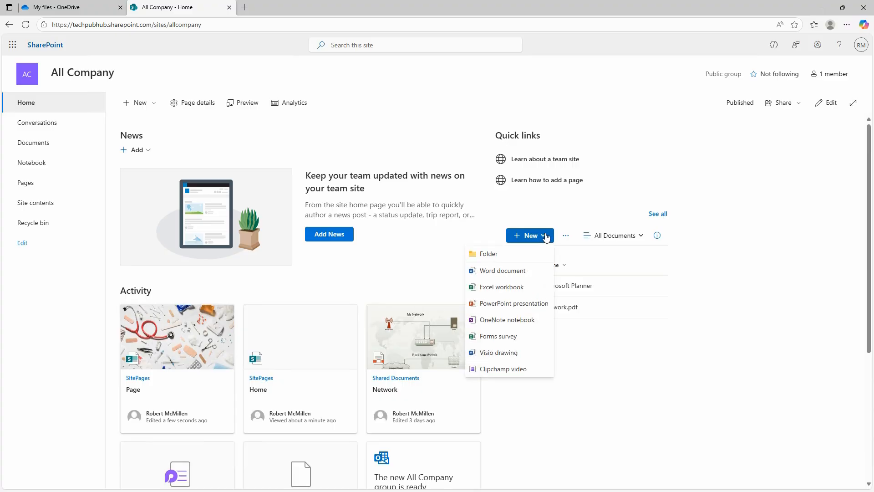
{"action": "left_click", "coordinate": [509, 274]}
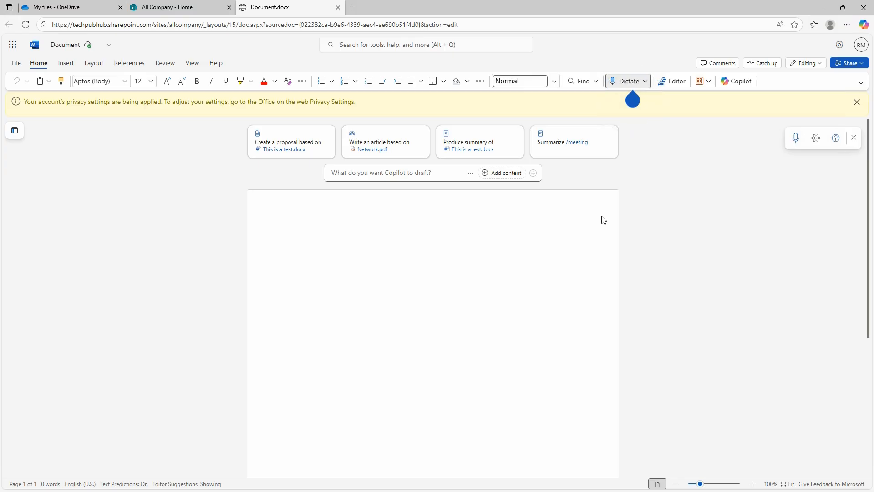
{"action": "mouse_move", "coordinate": [630, 95]}
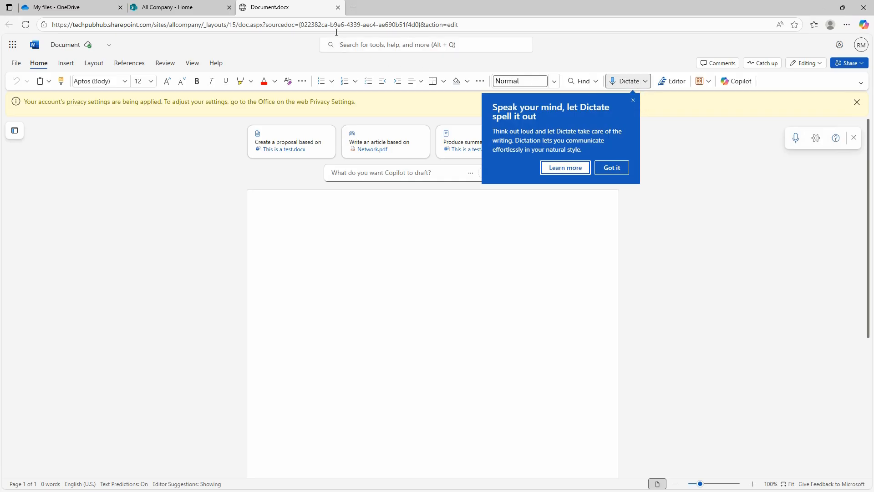
{"action": "left_click", "coordinate": [338, 8]}
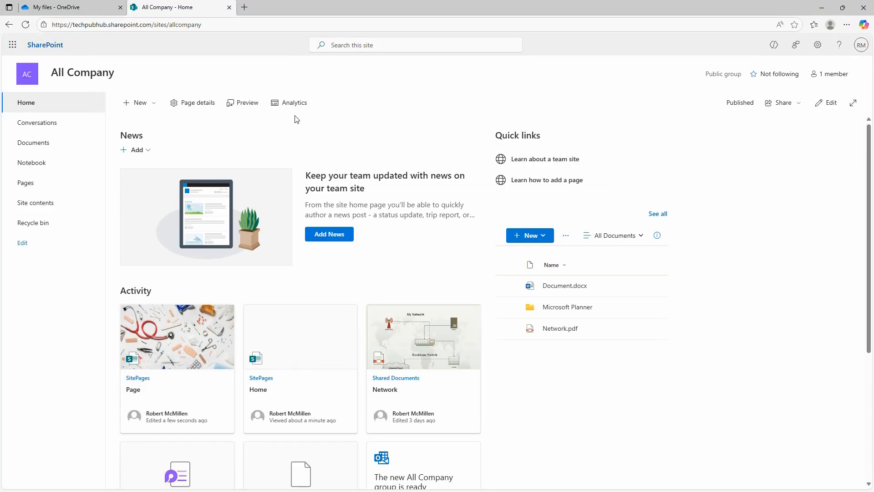